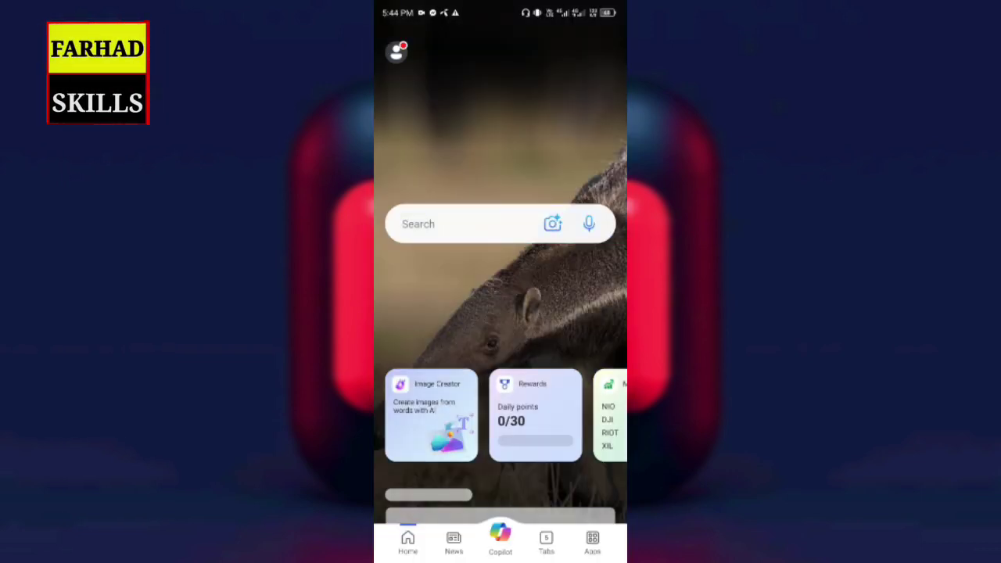
Open Image Creator from the Bing home page and place the cursor in its empty prompt box.
scroll(528, 420, "down", 3)
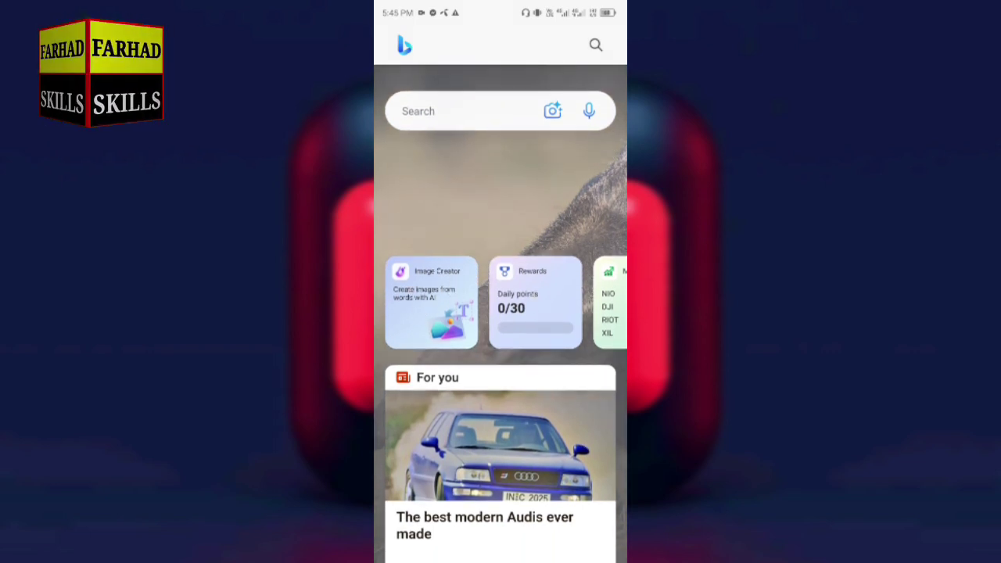
left_click(434, 286)
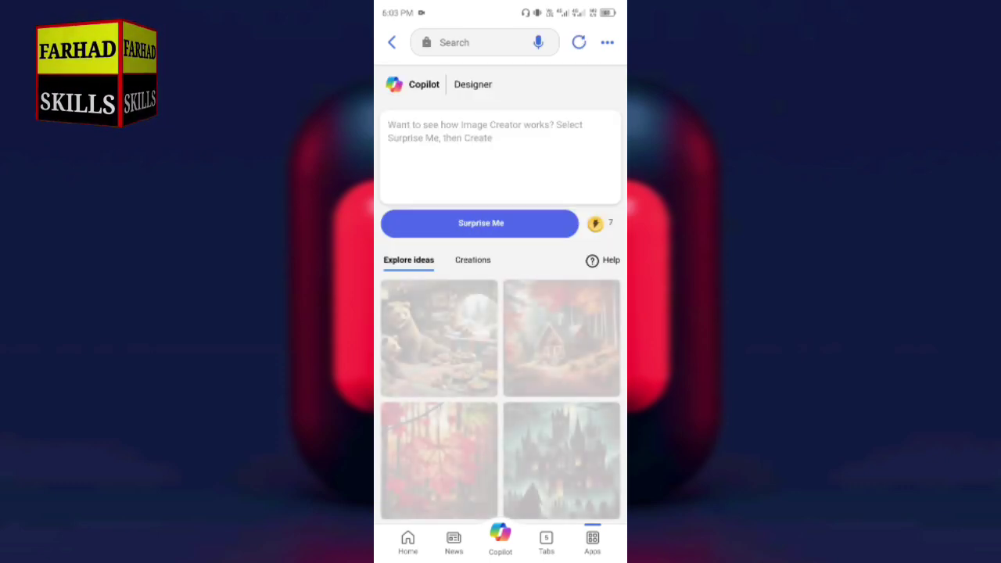
scroll(531, 194, "down", 1)
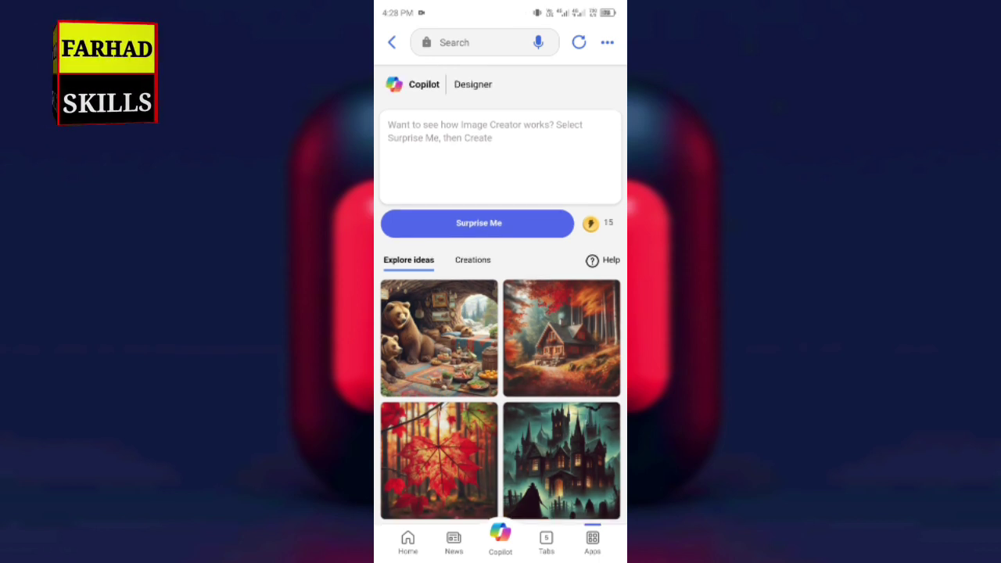
left_click(514, 149)
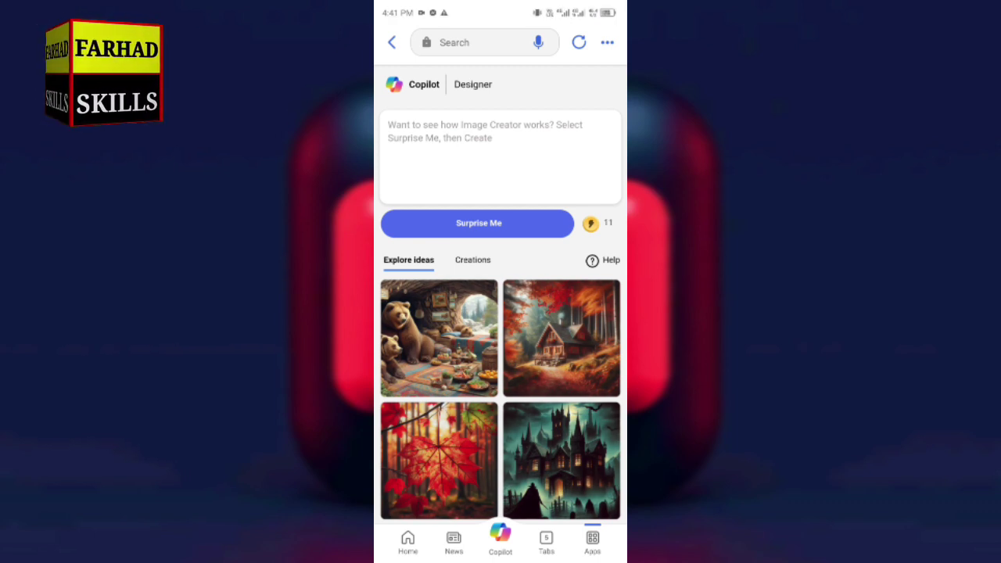
Paste the prepared winged-boy-on-eagle, neon-V prompt and create four 3D images.
left_click(472, 143)
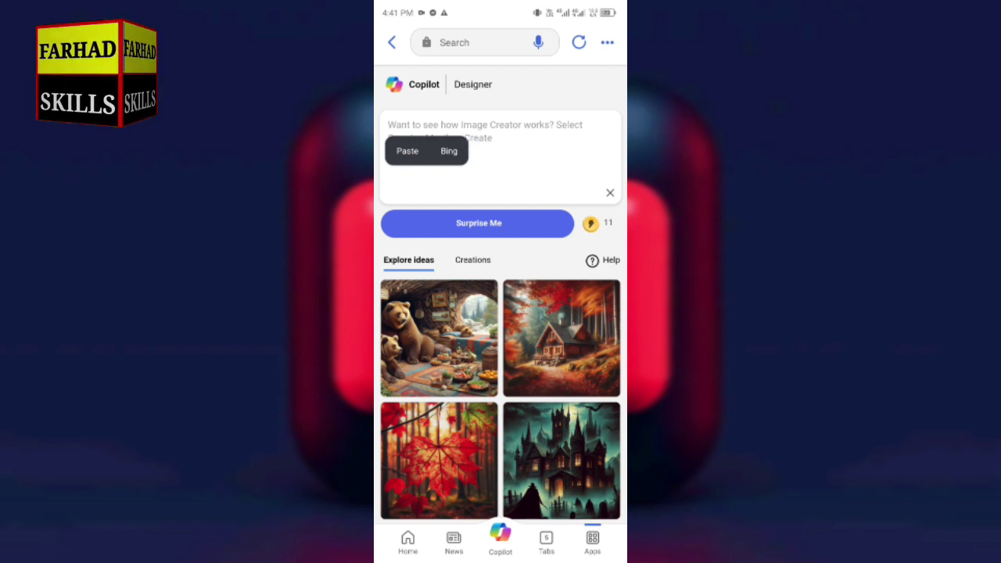
left_click(408, 147)
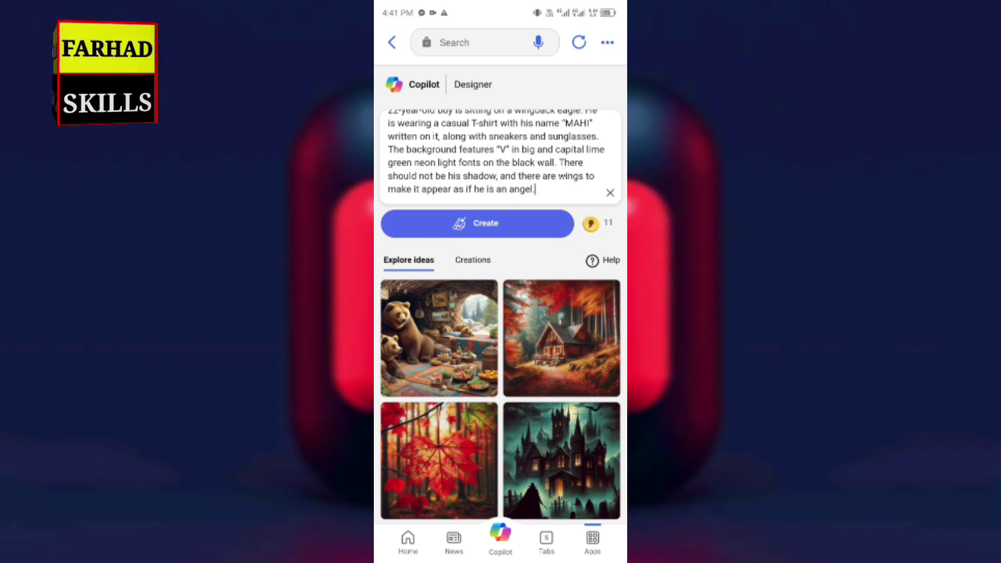
left_click(477, 223)
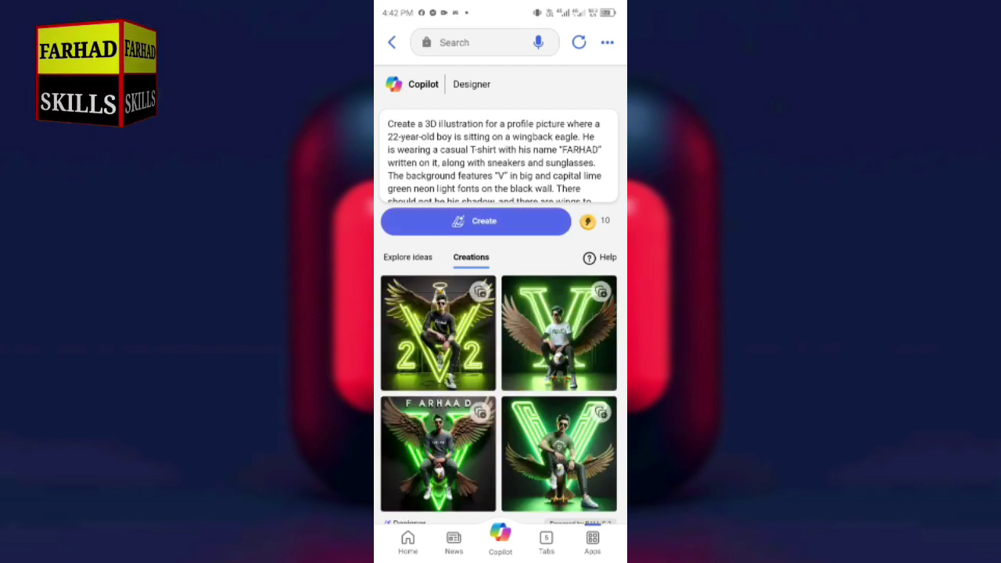
Open the first generated image full-size and download it.
scroll(499, 352, "down", 2)
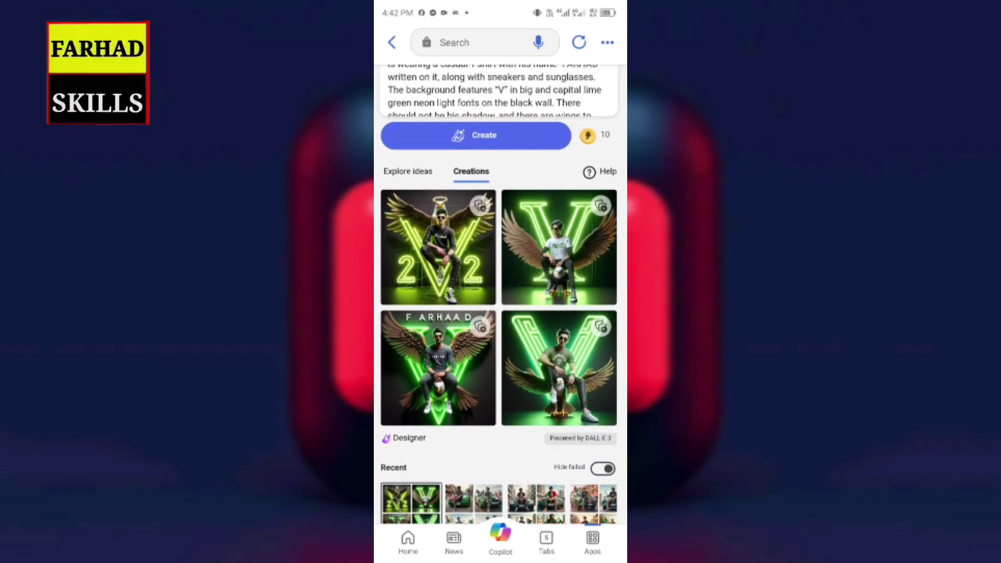
left_click(457, 258)
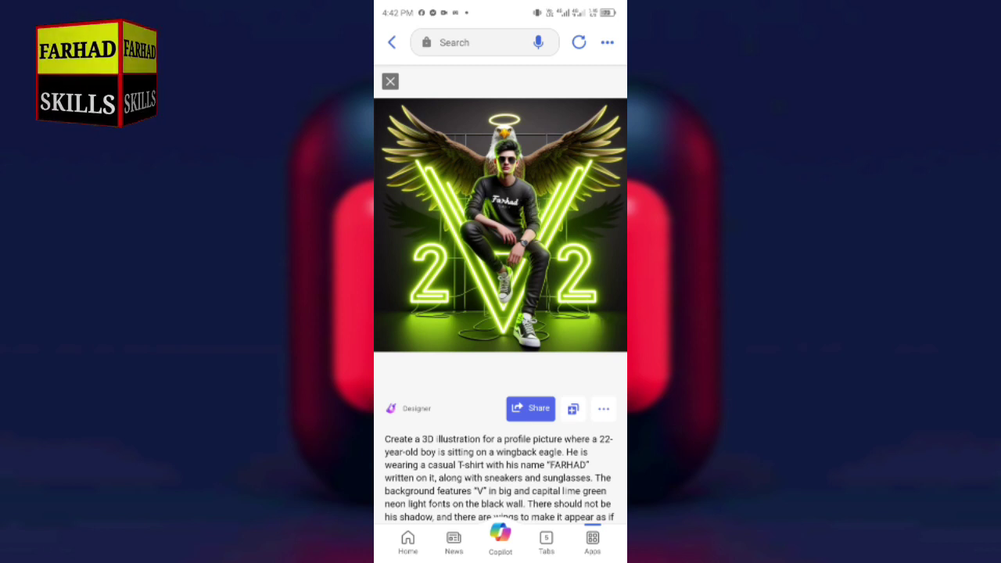
left_click(604, 408)
left_click(553, 342)
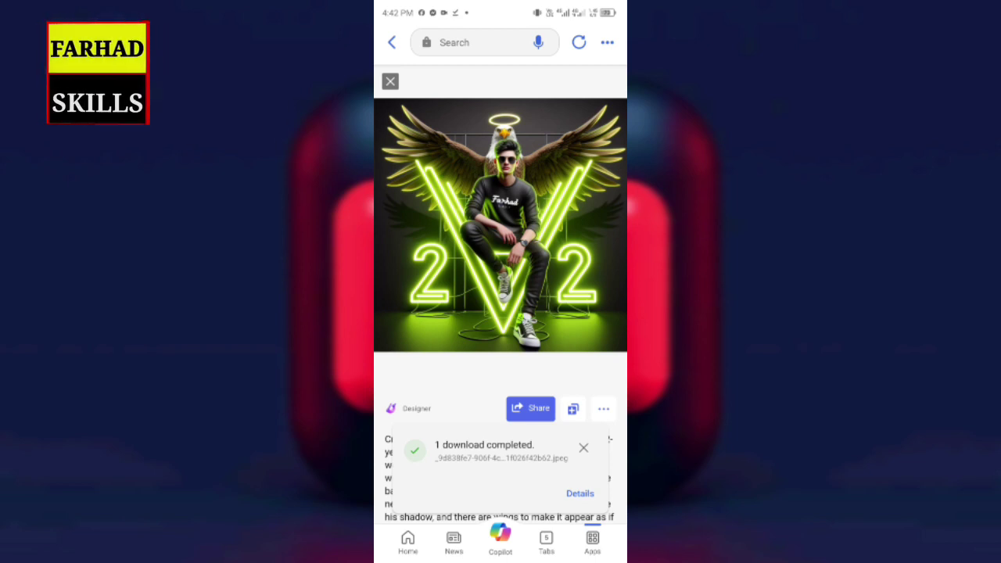
Download the second, third and fourth images, including the white T-shirt one, then close the viewer.
left_click_drag(509, 278, 414, 281)
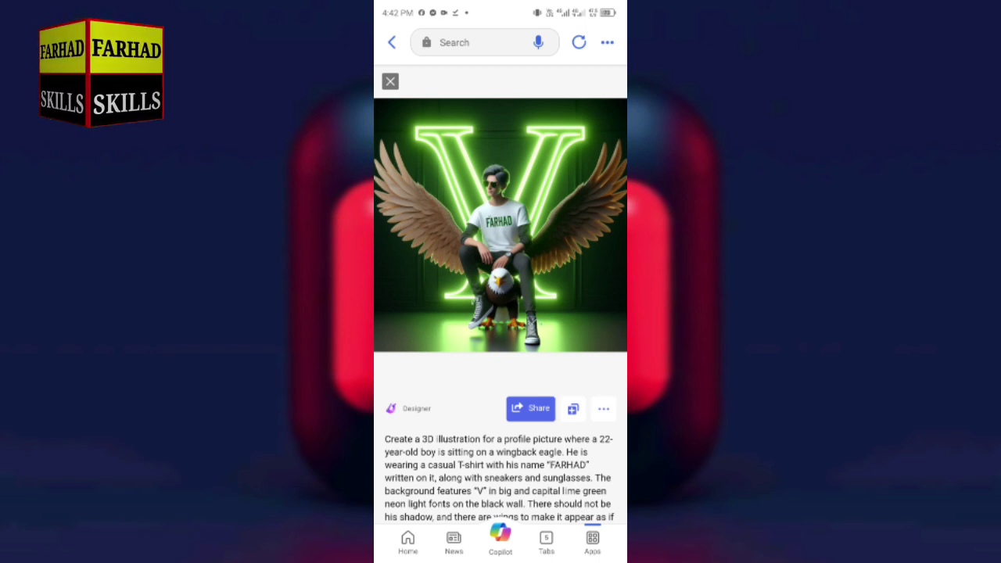
left_click(603, 408)
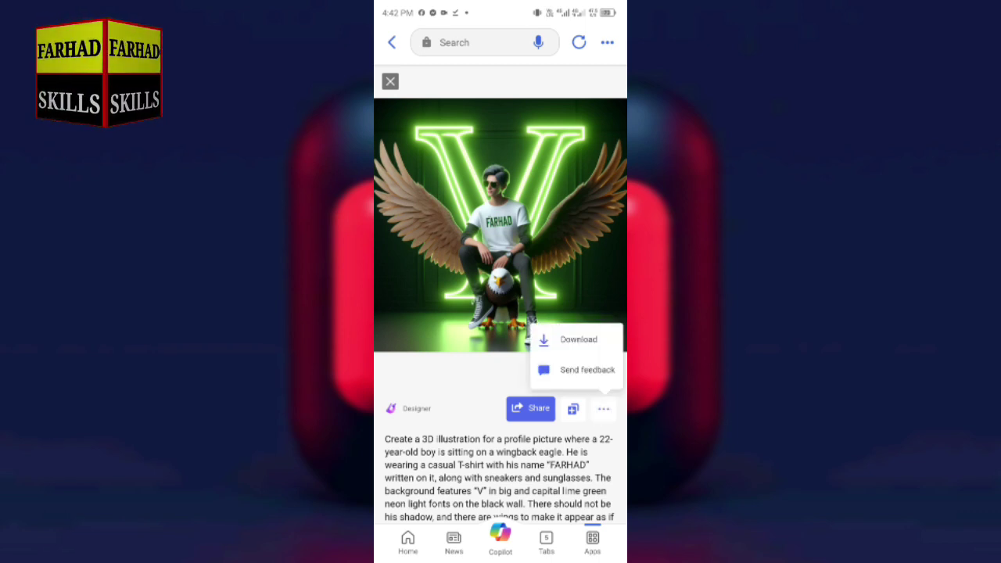
left_click(578, 338)
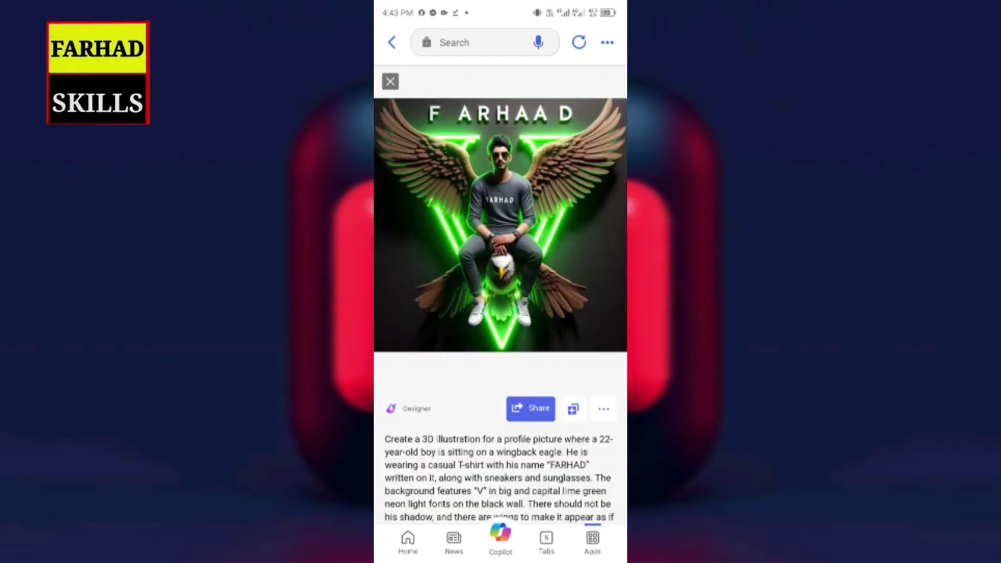
left_click(604, 408)
left_click(577, 339)
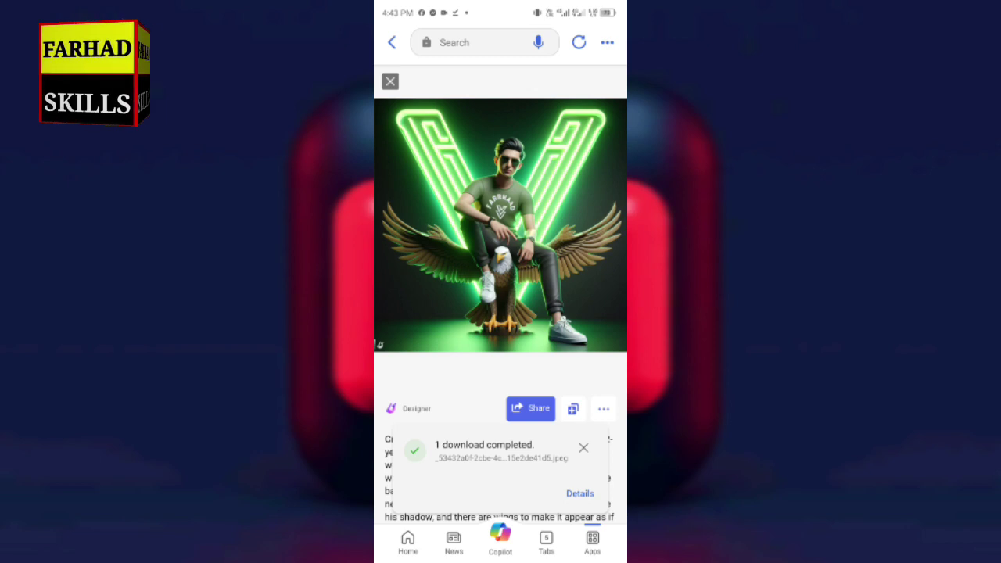
left_click(604, 408)
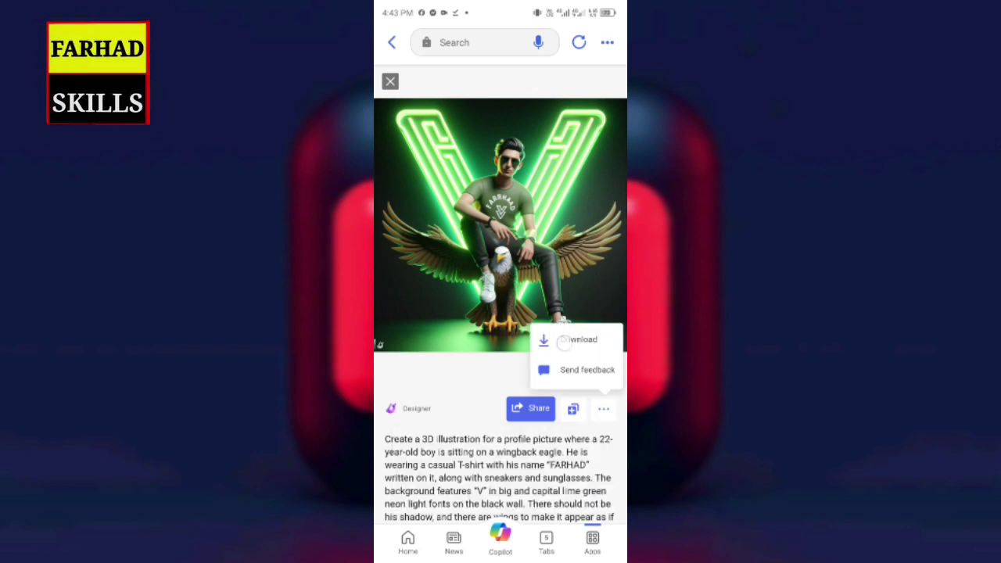
left_click(570, 344)
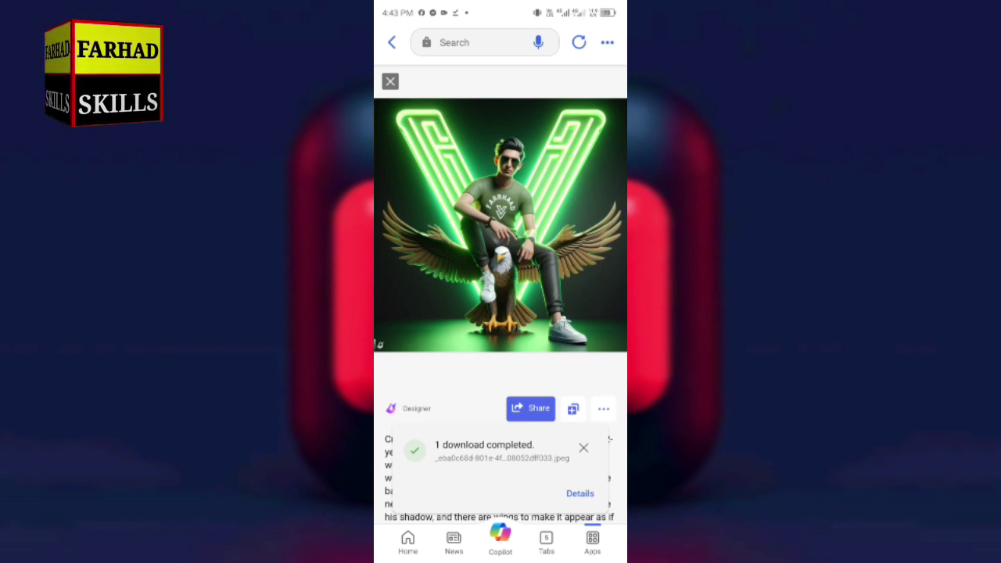
left_click(390, 82)
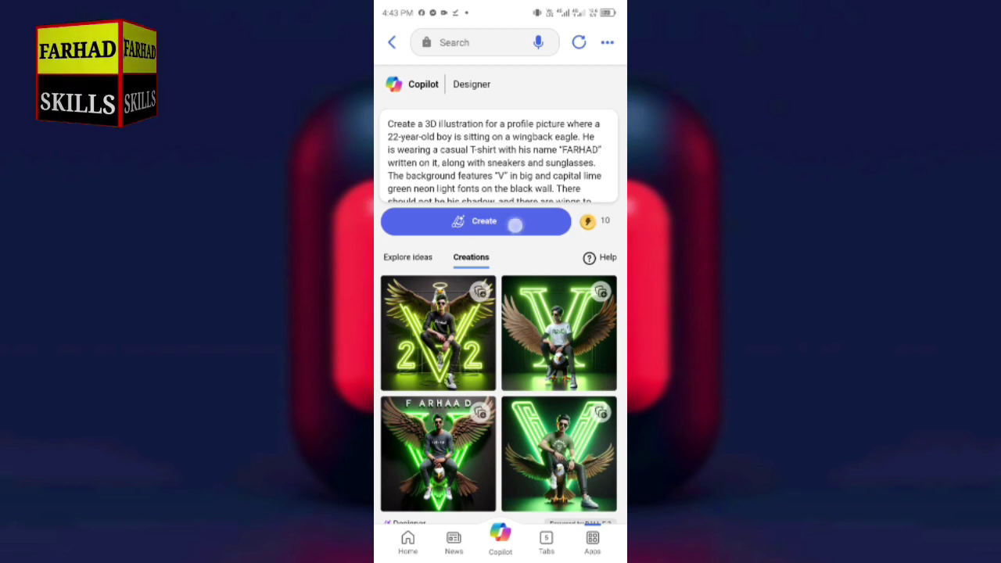
Regenerate images from the same prompt, then open and download the first white-winged neon V image.
left_click(475, 221)
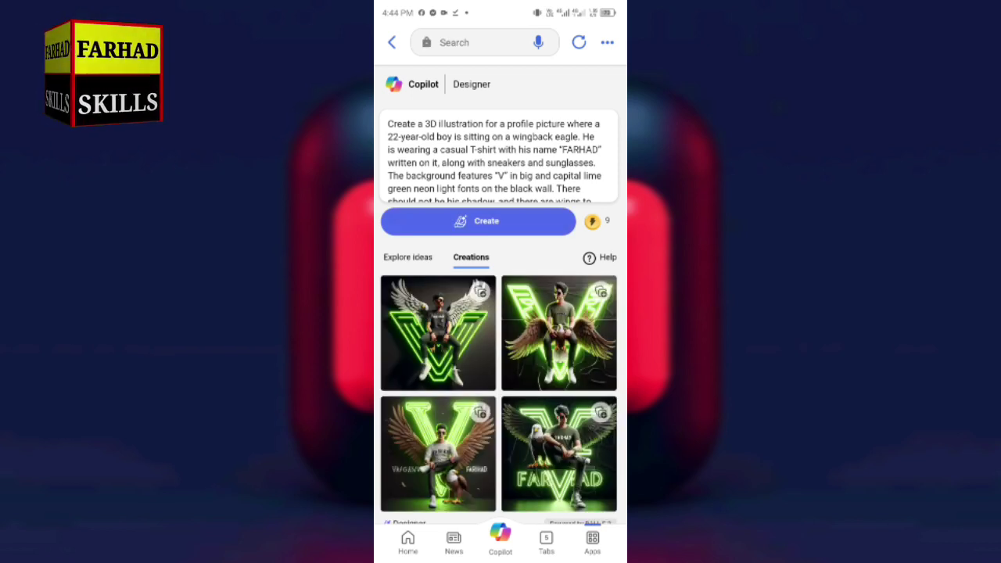
left_click(438, 332)
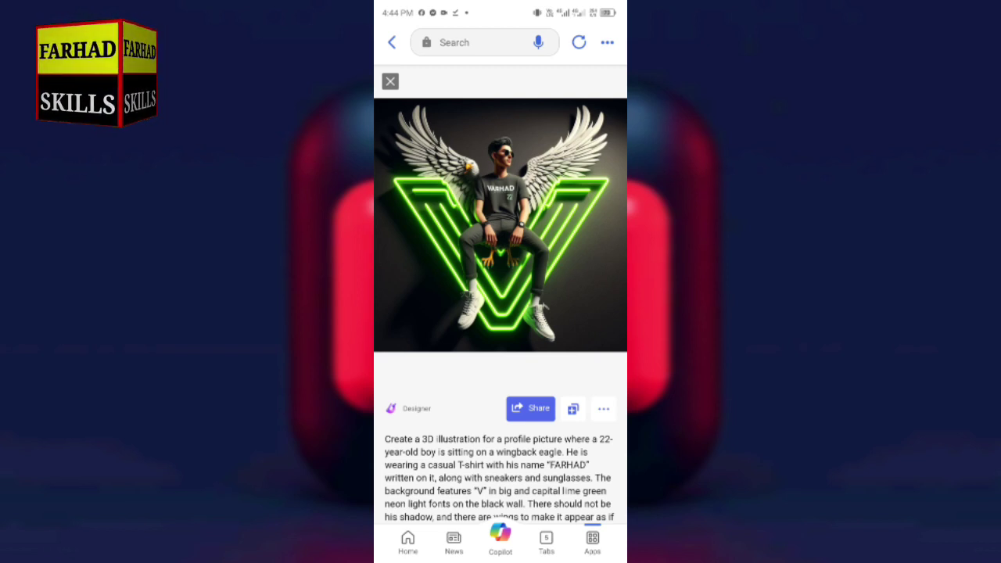
left_click(604, 408)
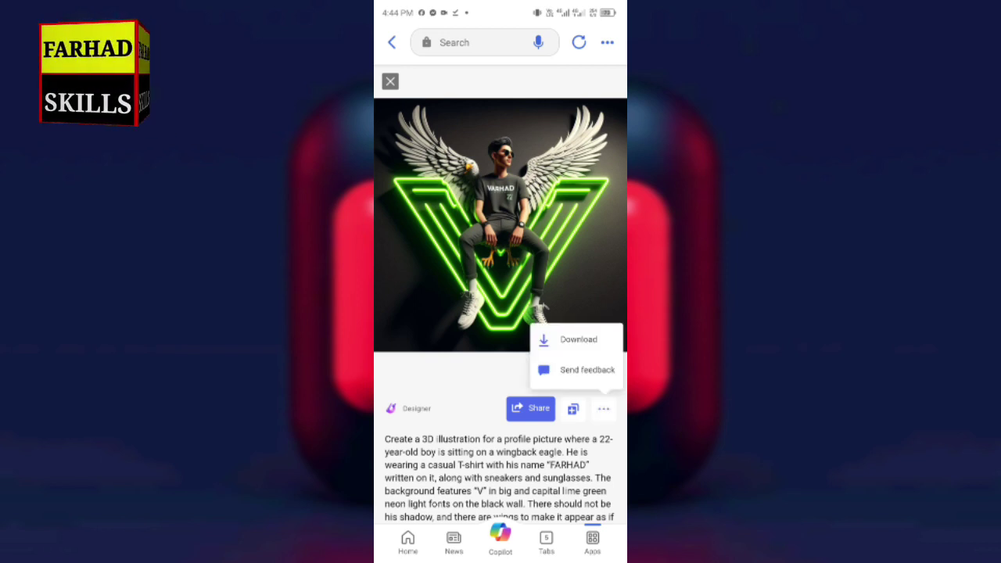
left_click(567, 337)
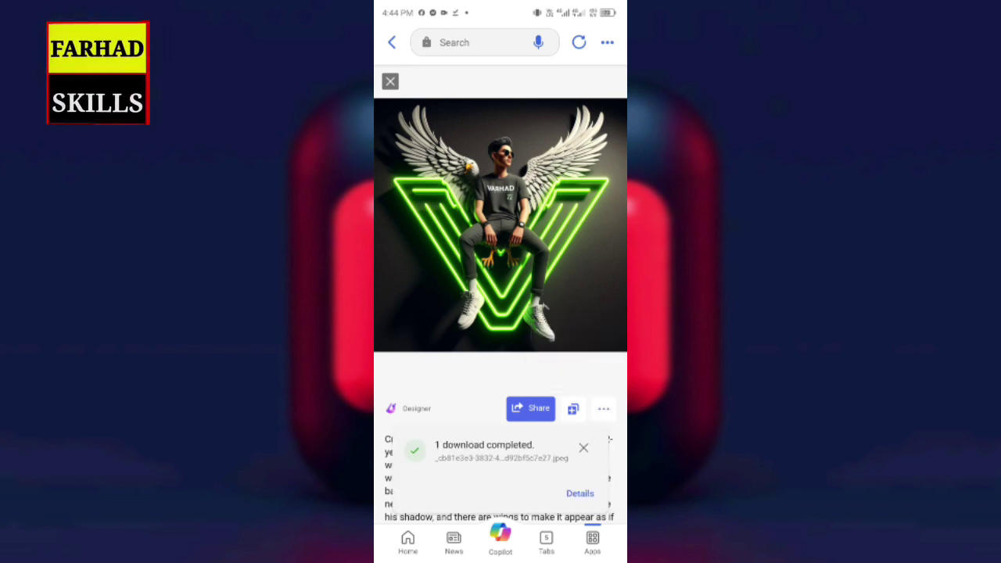
Download the next three images, including the brown-winged eagle and the neon-name lettering one.
left_click_drag(578, 227, 422, 226)
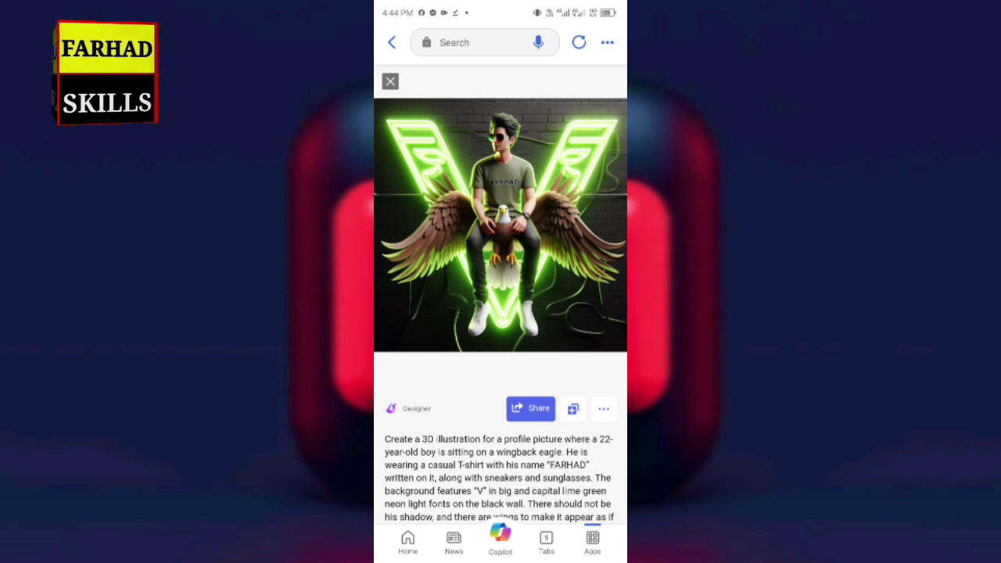
left_click(603, 408)
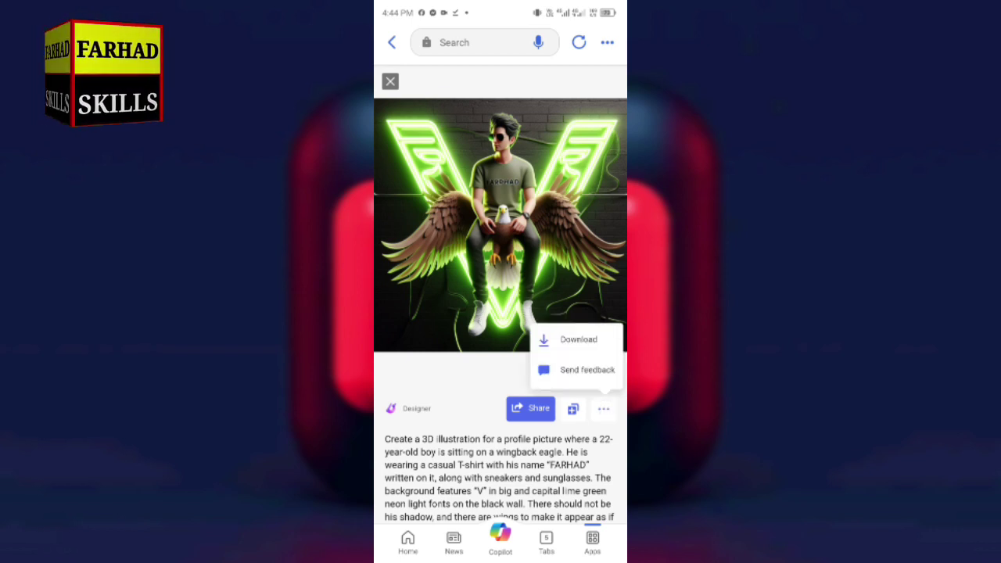
left_click(563, 336)
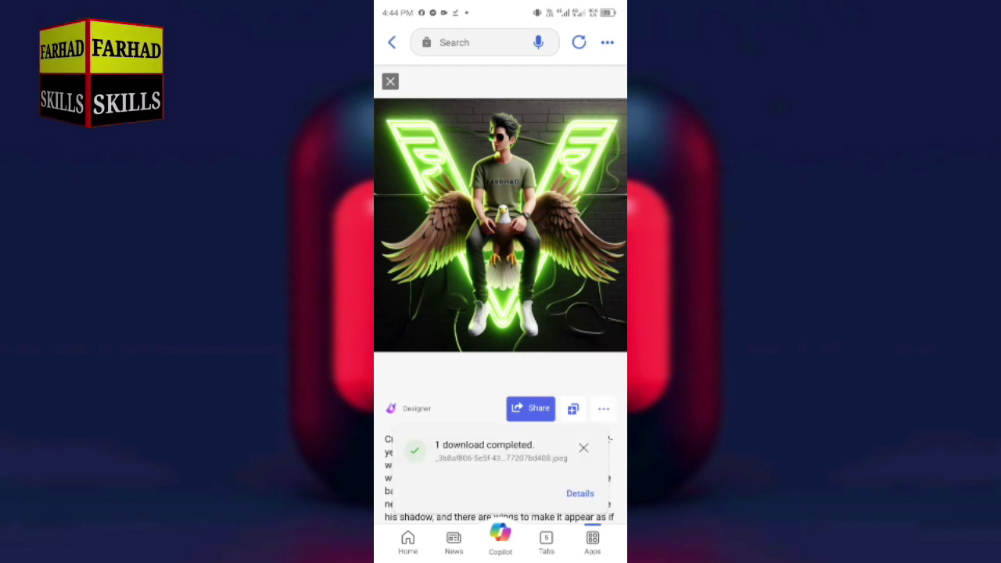
left_click_drag(578, 227, 423, 227)
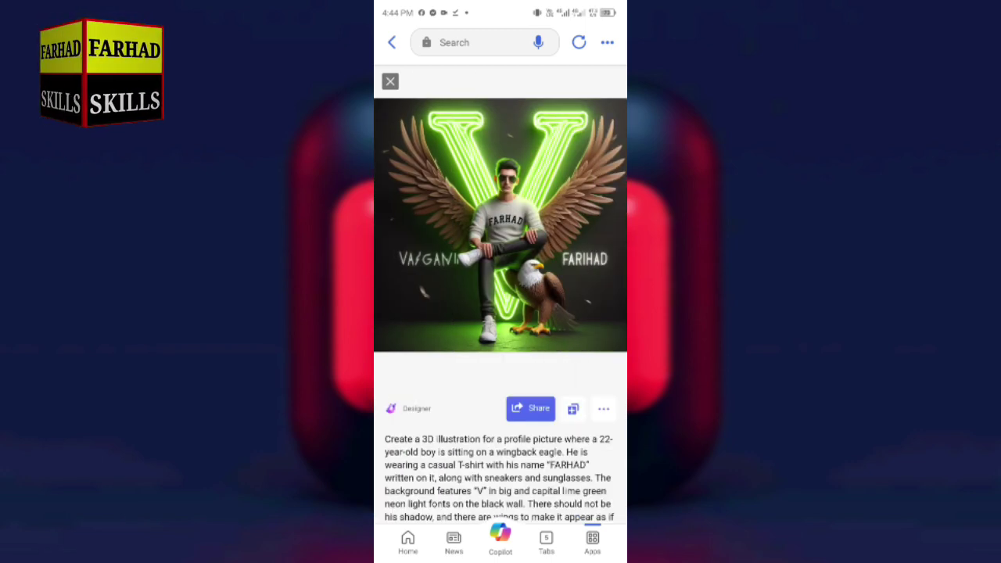
left_click(603, 408)
left_click(564, 341)
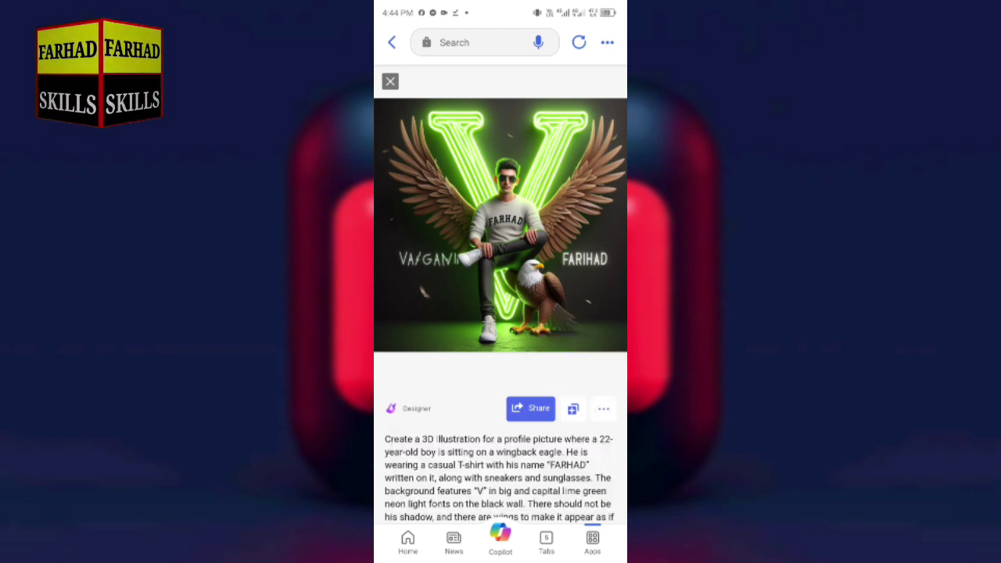
left_click_drag(578, 226, 422, 227)
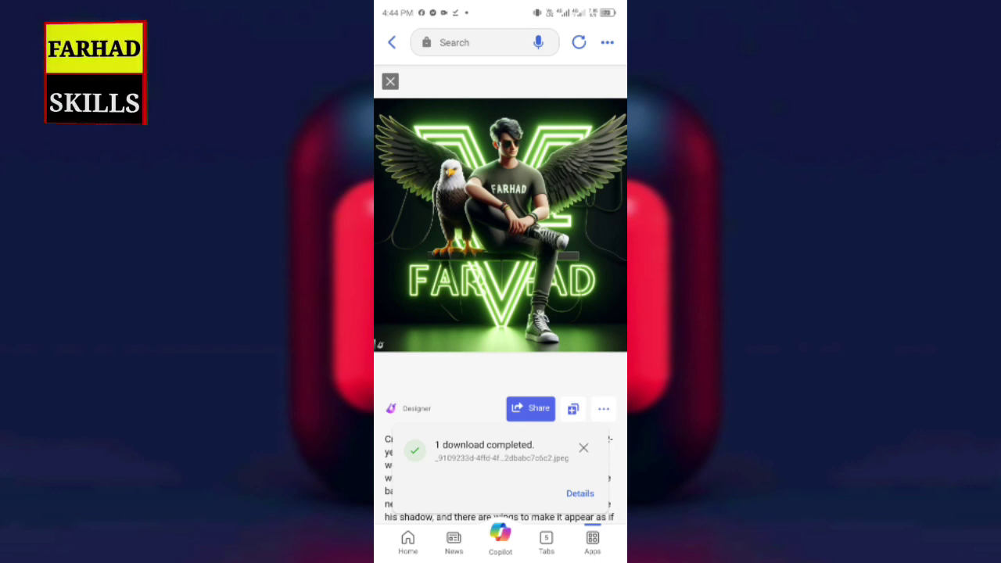
left_click(603, 408)
left_click(564, 339)
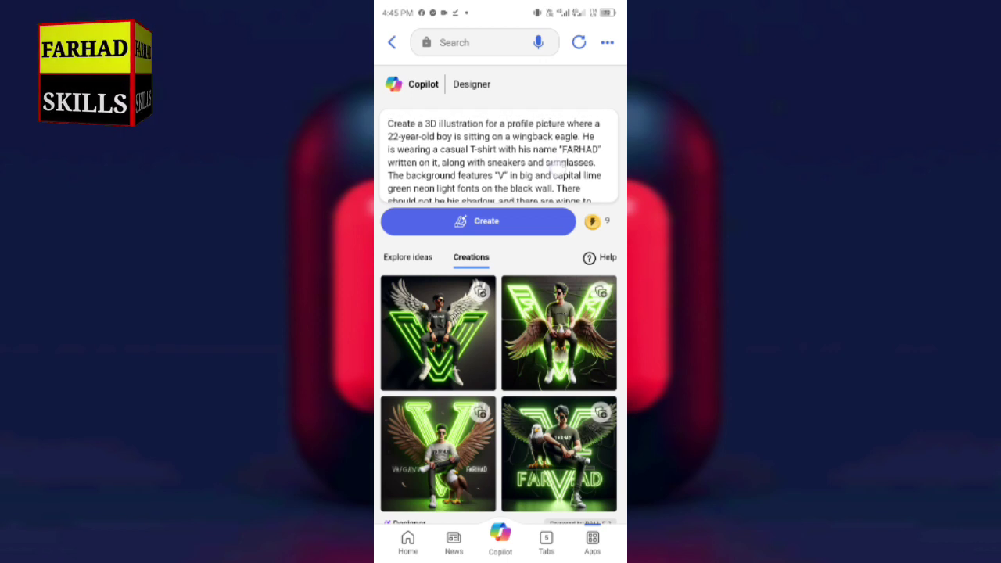
Scroll through the prompt box to review the original winged-boy-on-eagle, neon-V description.
scroll(494, 157, "down", 1)
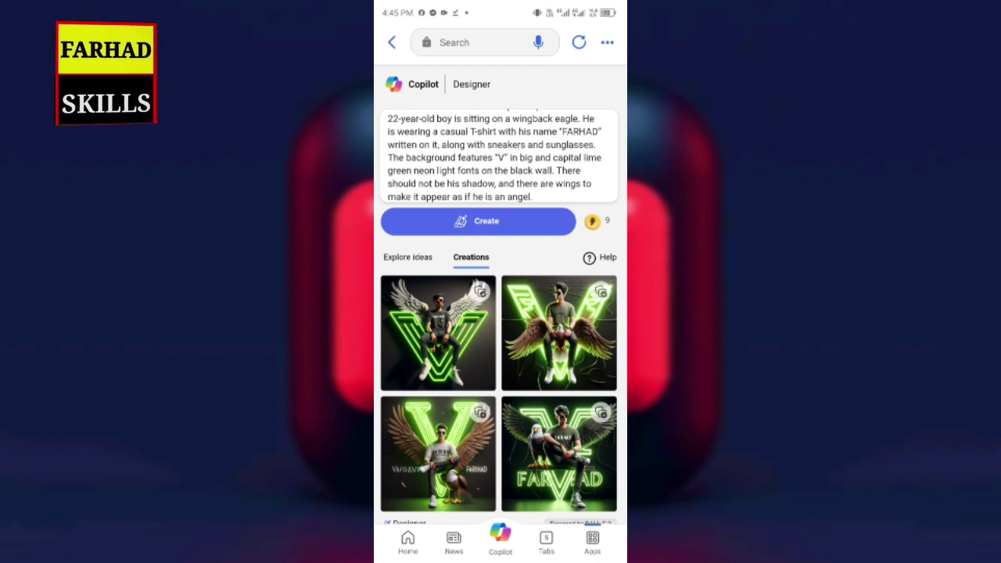
scroll(547, 176, "up", 1)
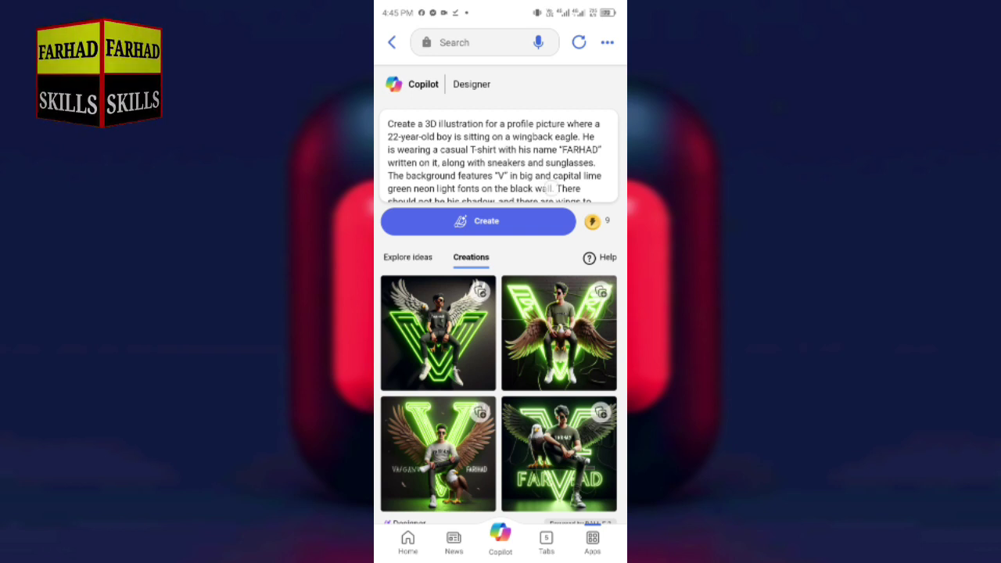
scroll(552, 188, "down", 1)
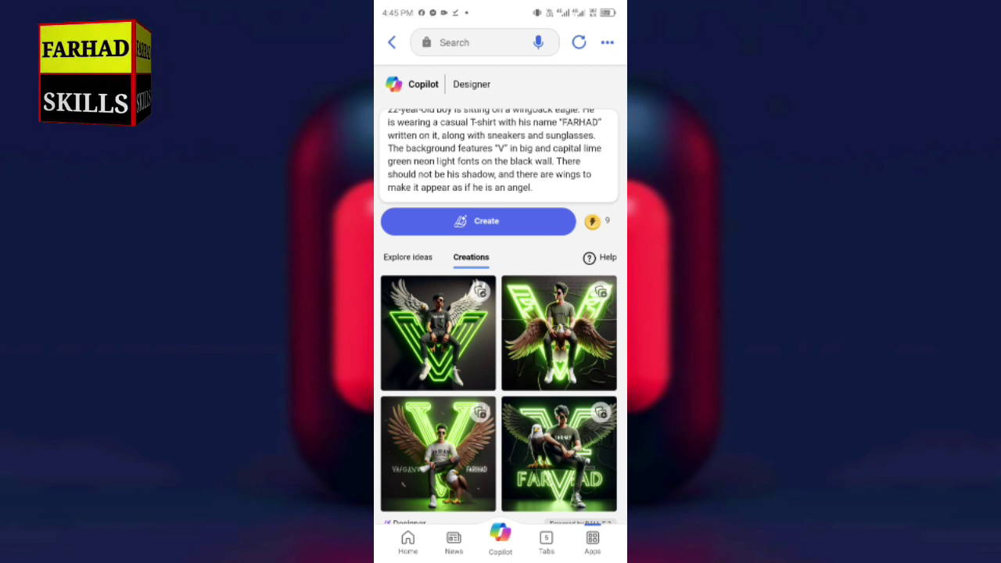
scroll(500, 155, "up", 1)
Insert 'white' before 'casual' in the prompt and generate new images.
left_click(446, 137)
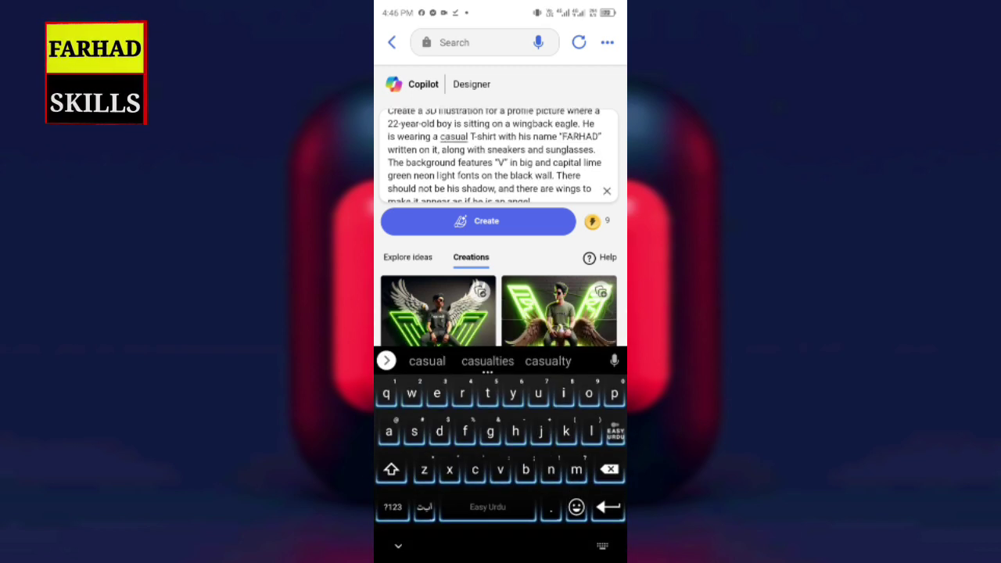
left_click(434, 137)
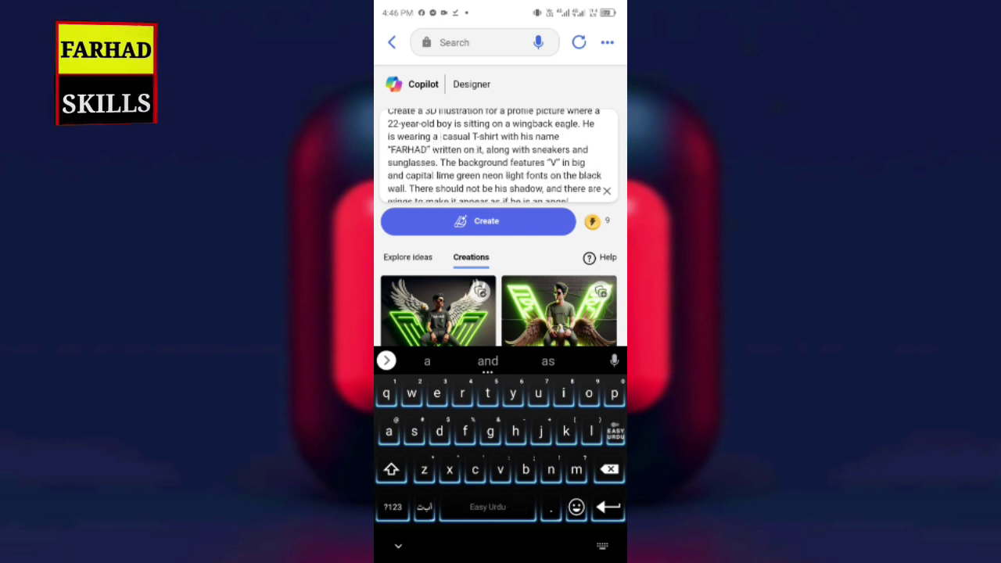
type("w")
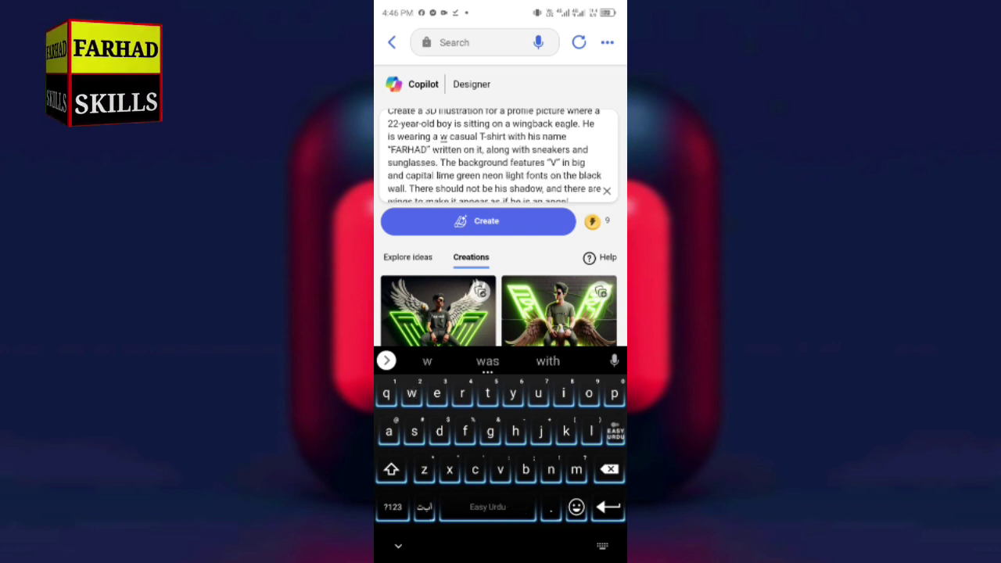
type("hit")
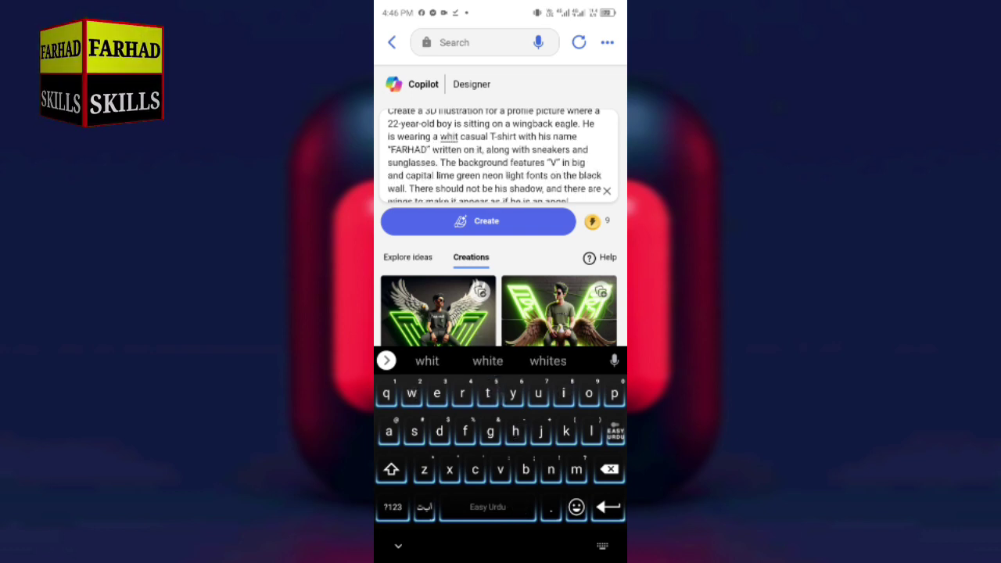
type("e")
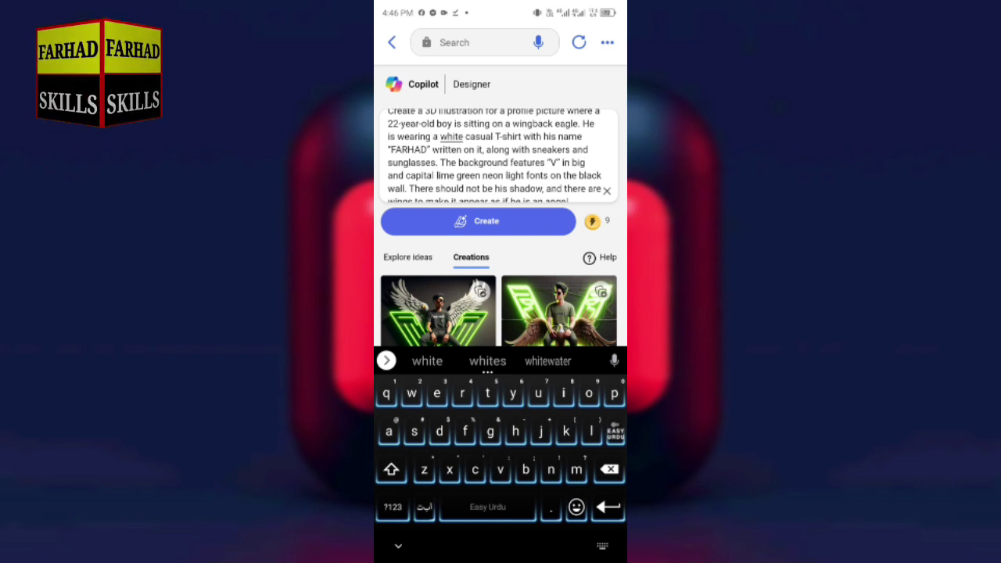
left_click(543, 220)
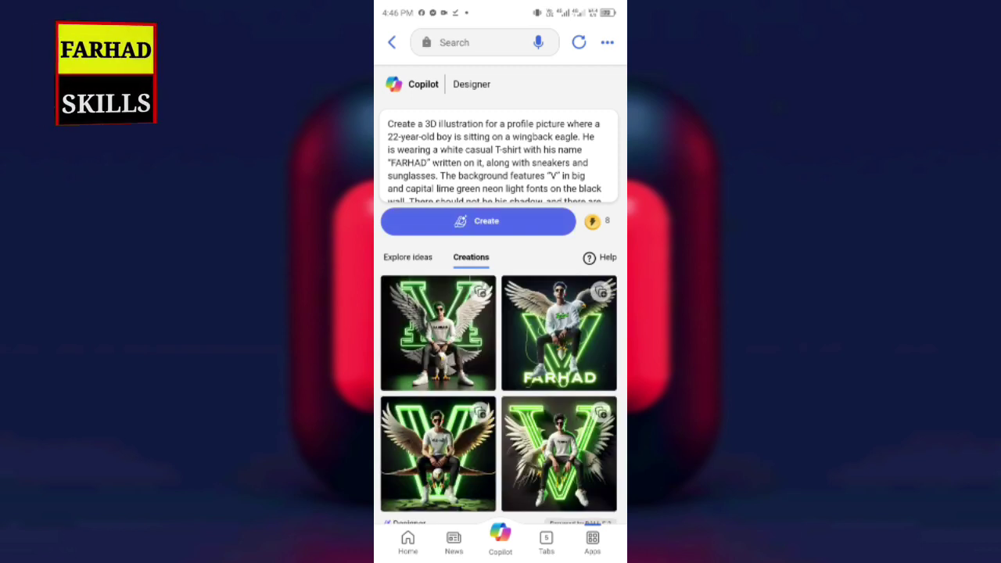
Open the top-left white-T-shirt eagle image under Creations full-size.
scroll(499, 312, "down", 1)
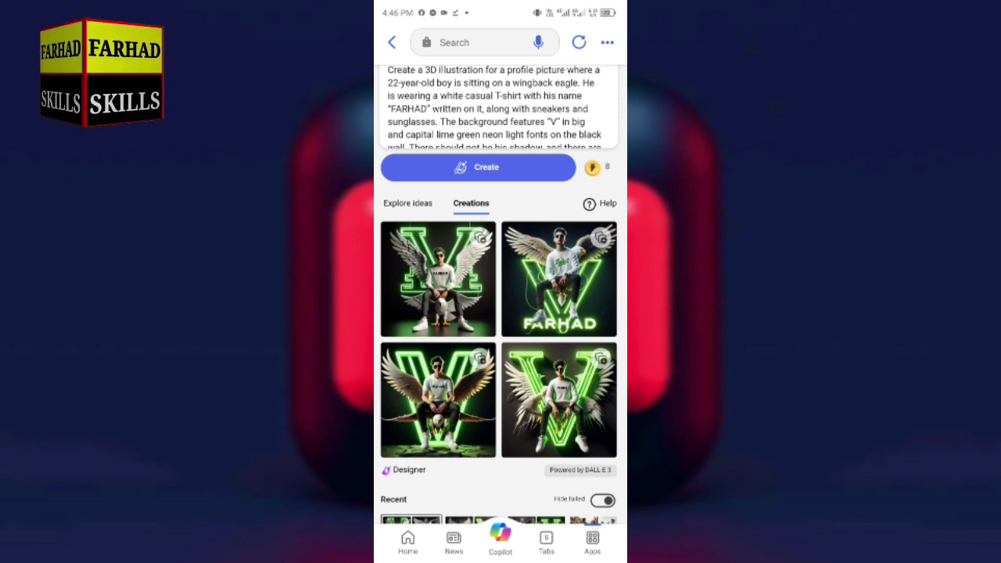
left_click(464, 281)
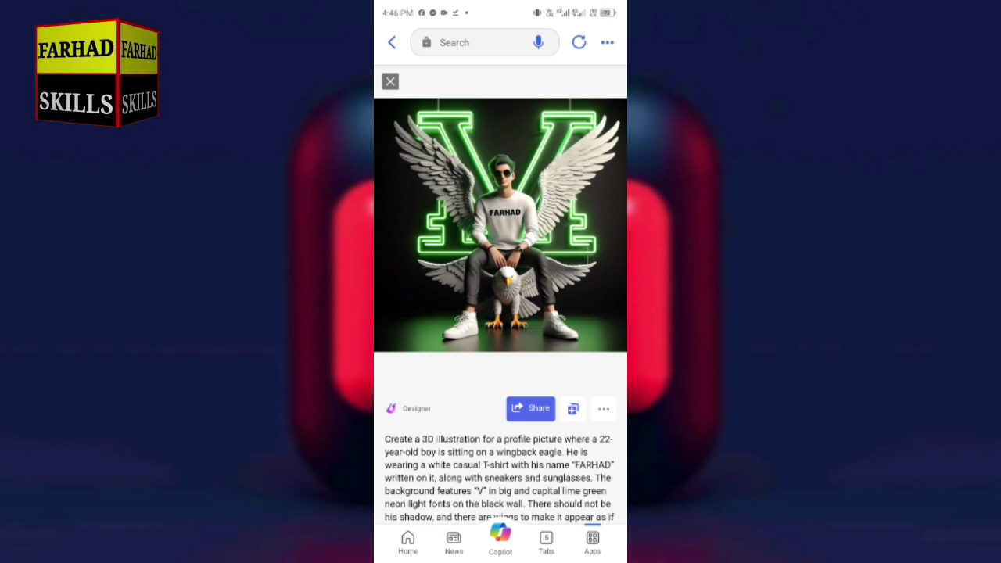
Download each of the four new white-T-shirt eagle images in turn as JPEGs.
left_click(603, 408)
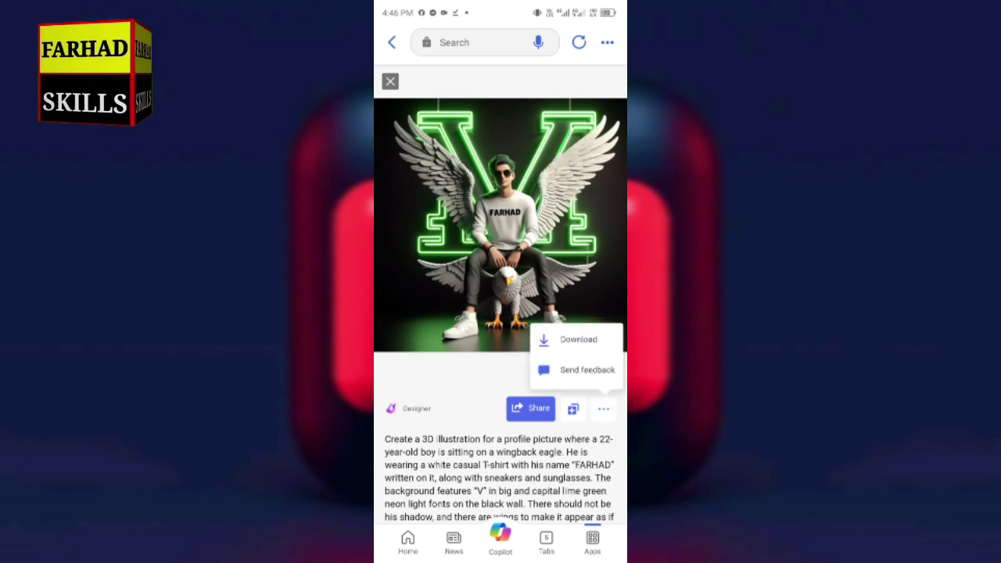
left_click(562, 338)
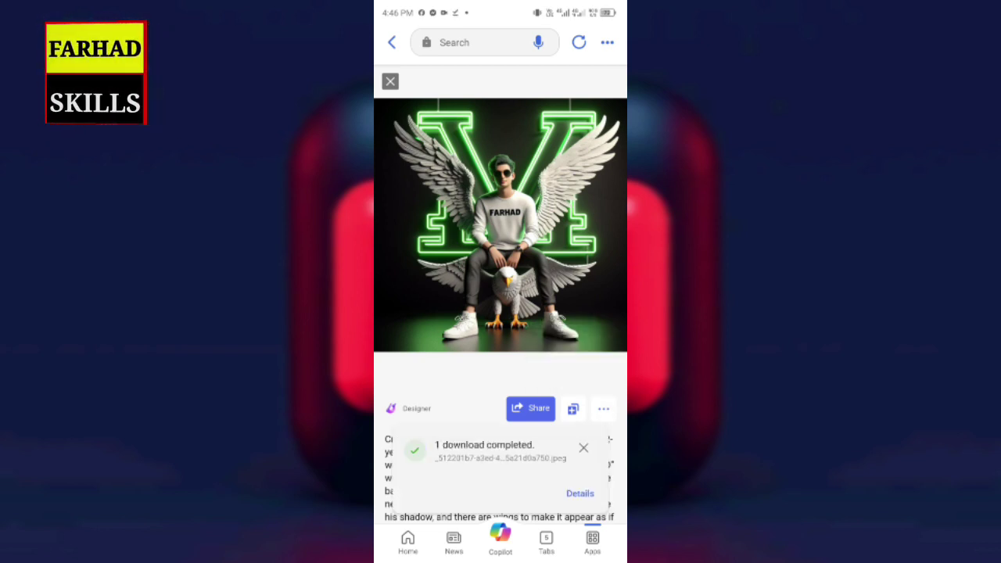
left_click_drag(578, 226, 422, 226)
left_click(604, 408)
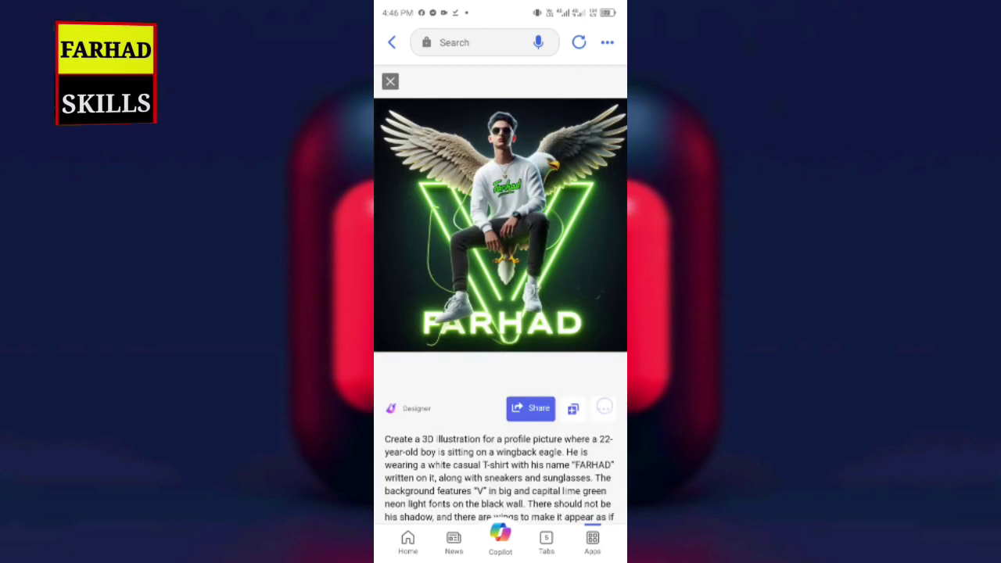
left_click(563, 337)
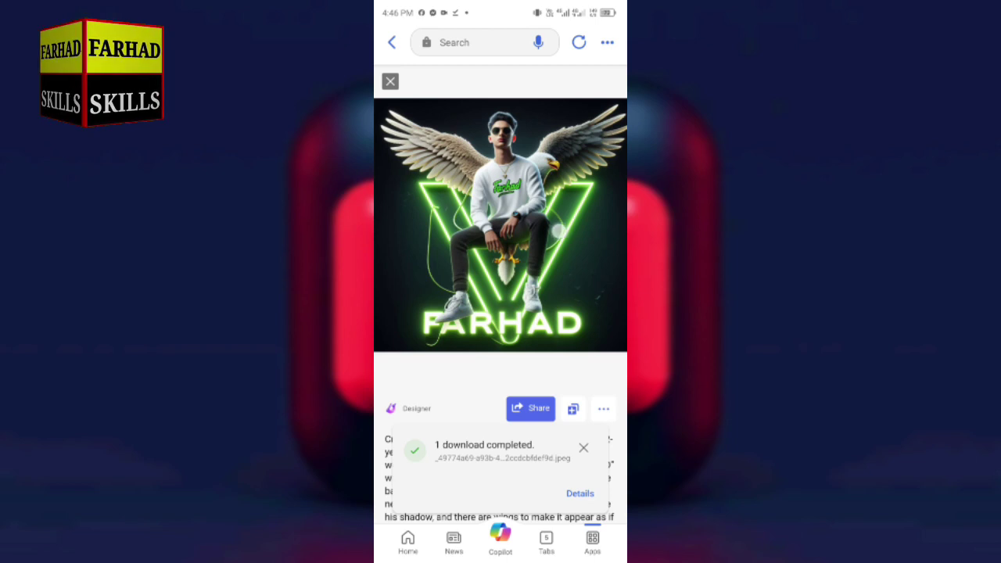
left_click_drag(559, 230, 422, 231)
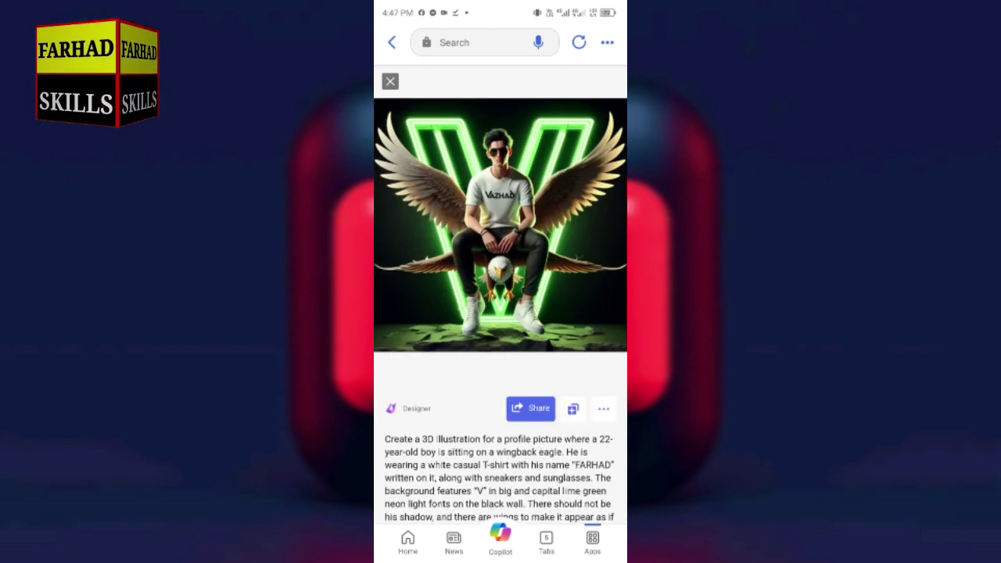
left_click(604, 408)
left_click(579, 340)
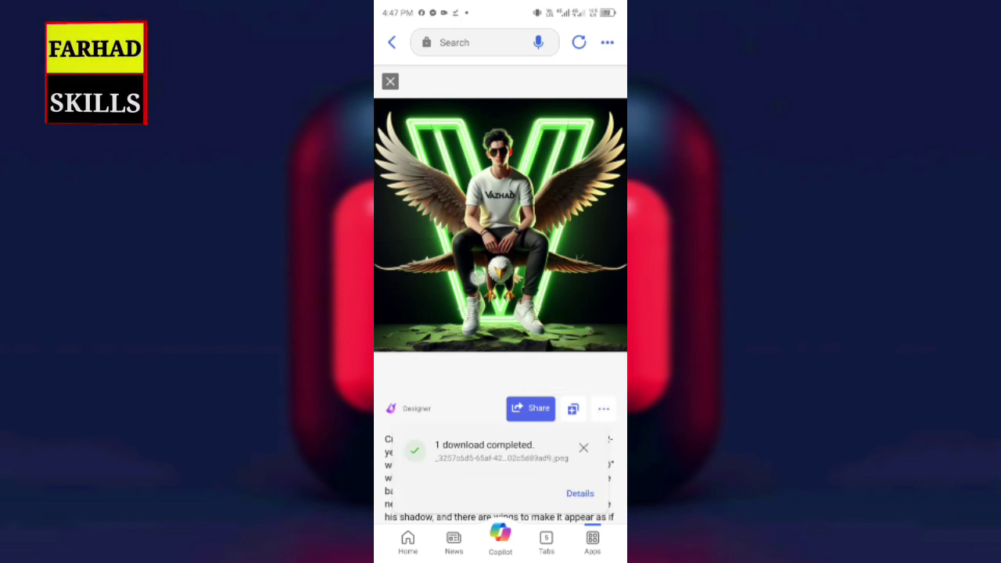
left_click_drag(559, 230, 422, 231)
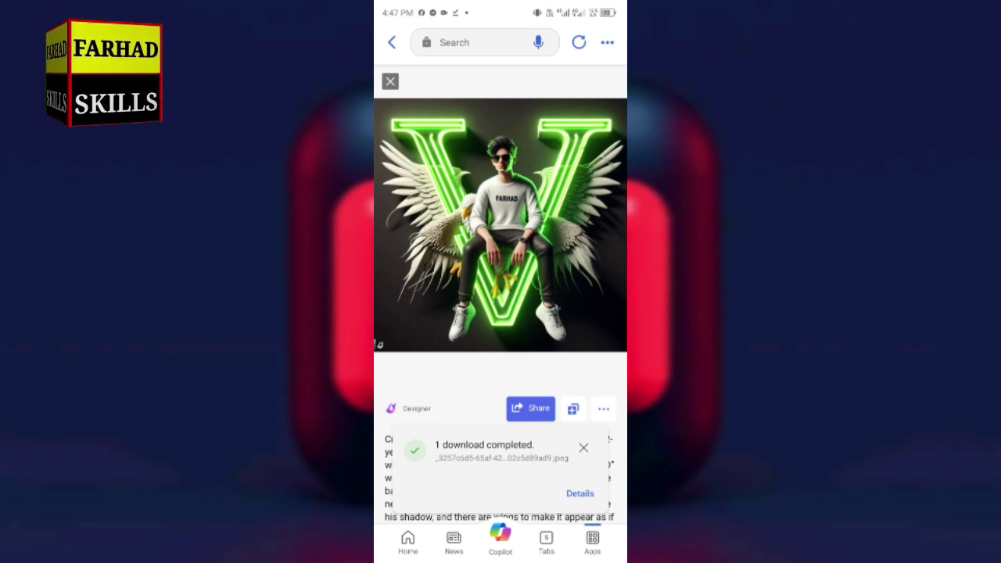
left_click(603, 408)
left_click(578, 338)
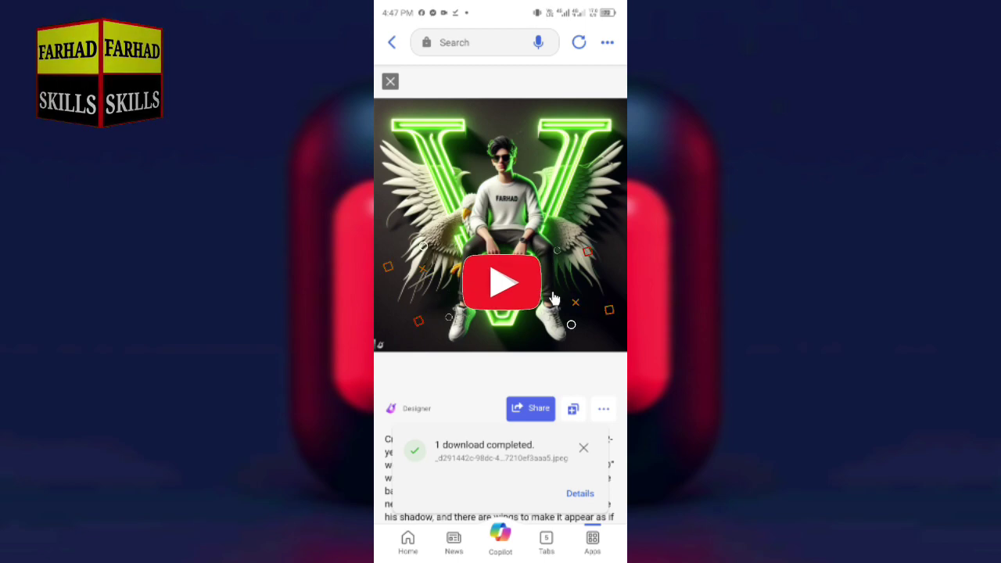
key("Escape")
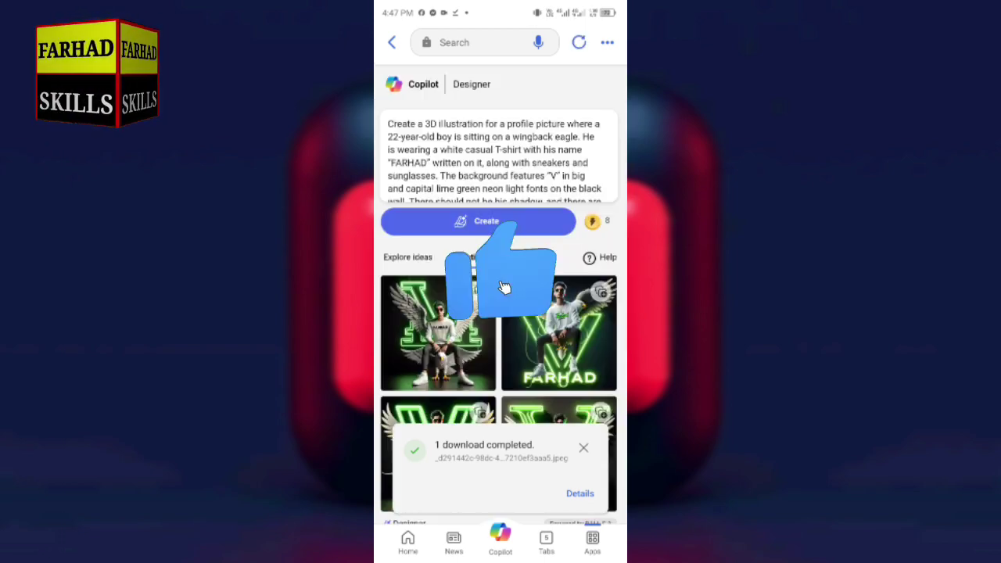